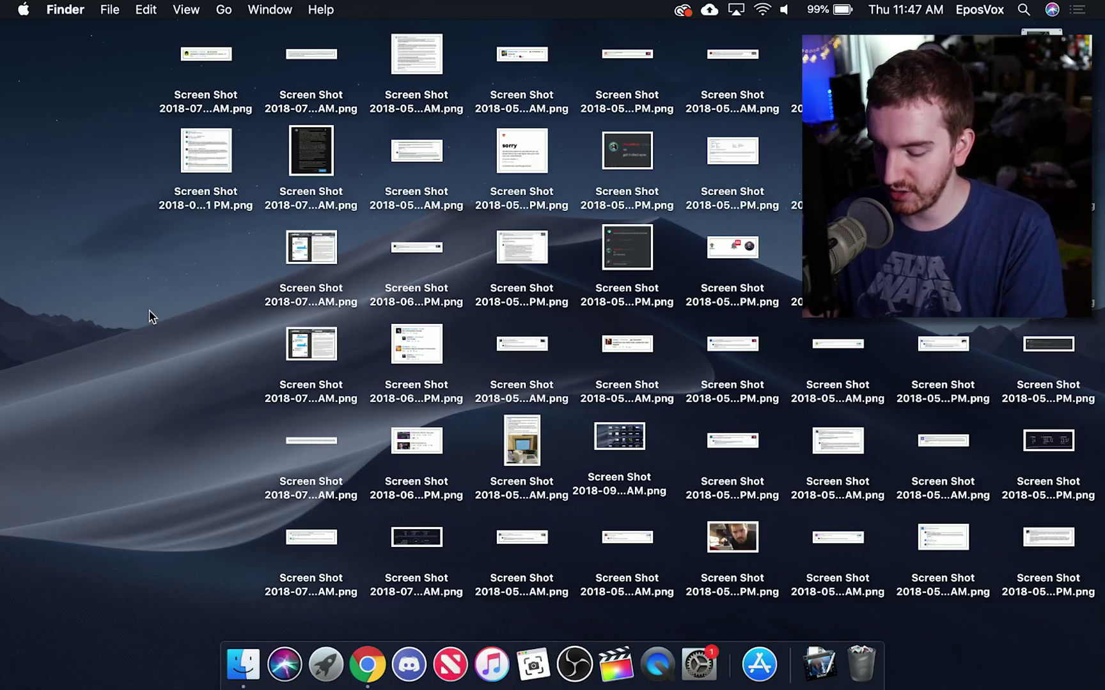
Step: Screenshot the area over the desktop icons, then bring up QuickTime Player's Dock recording menu
key("super+shift+4")
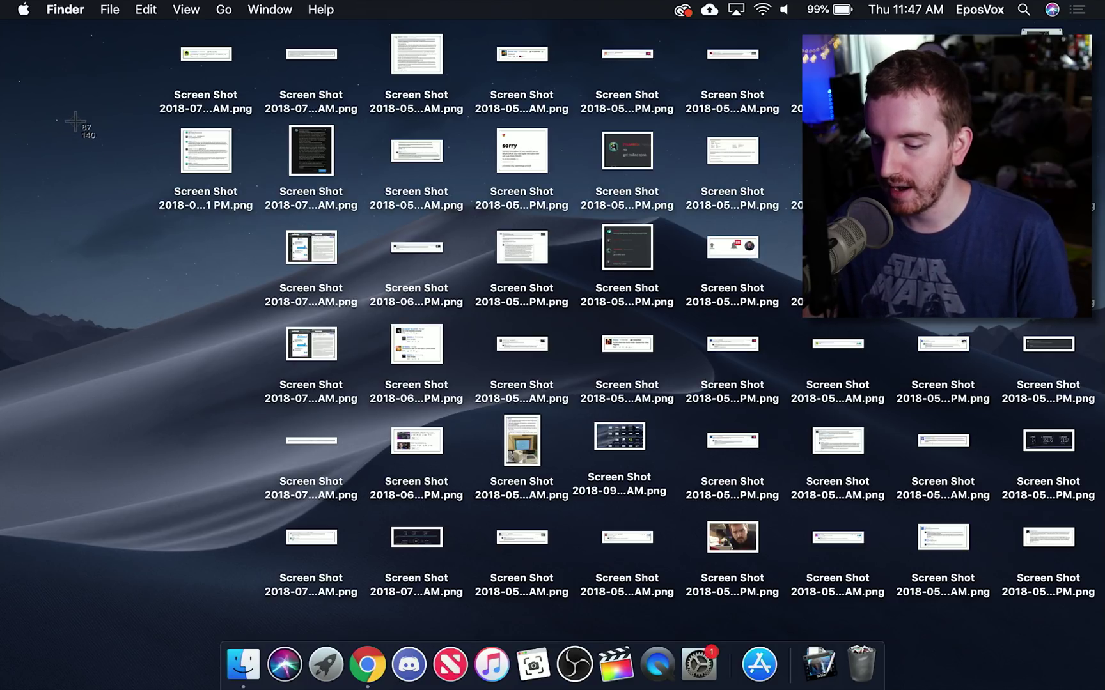
left_click_drag(74, 118, 901, 479)
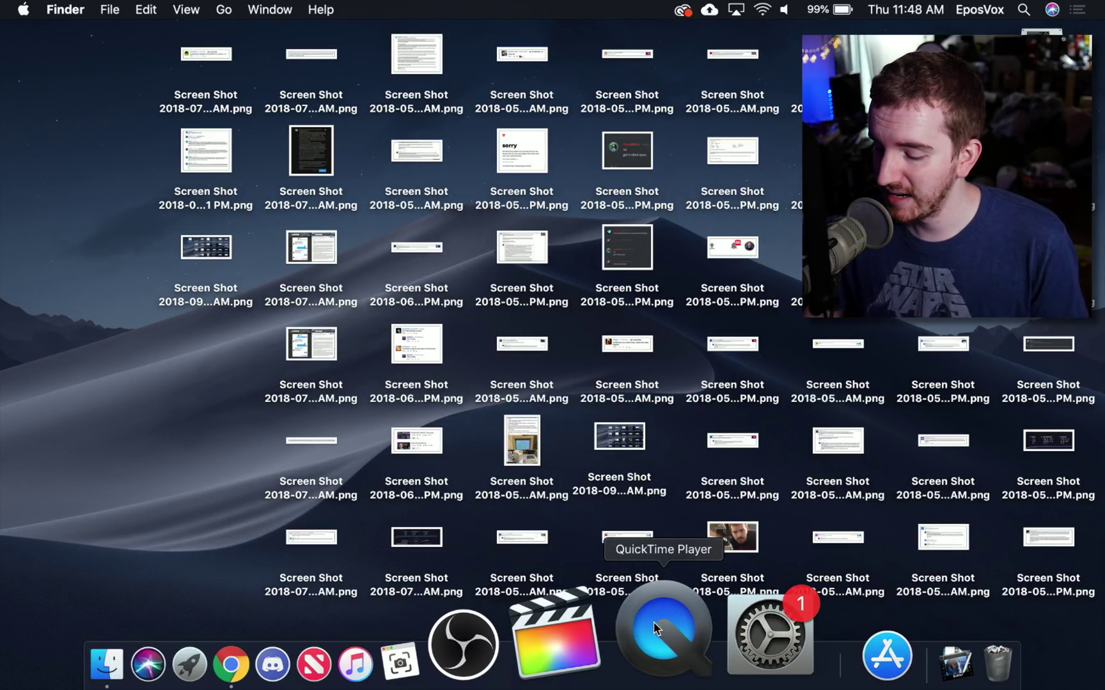
right_click(655, 630)
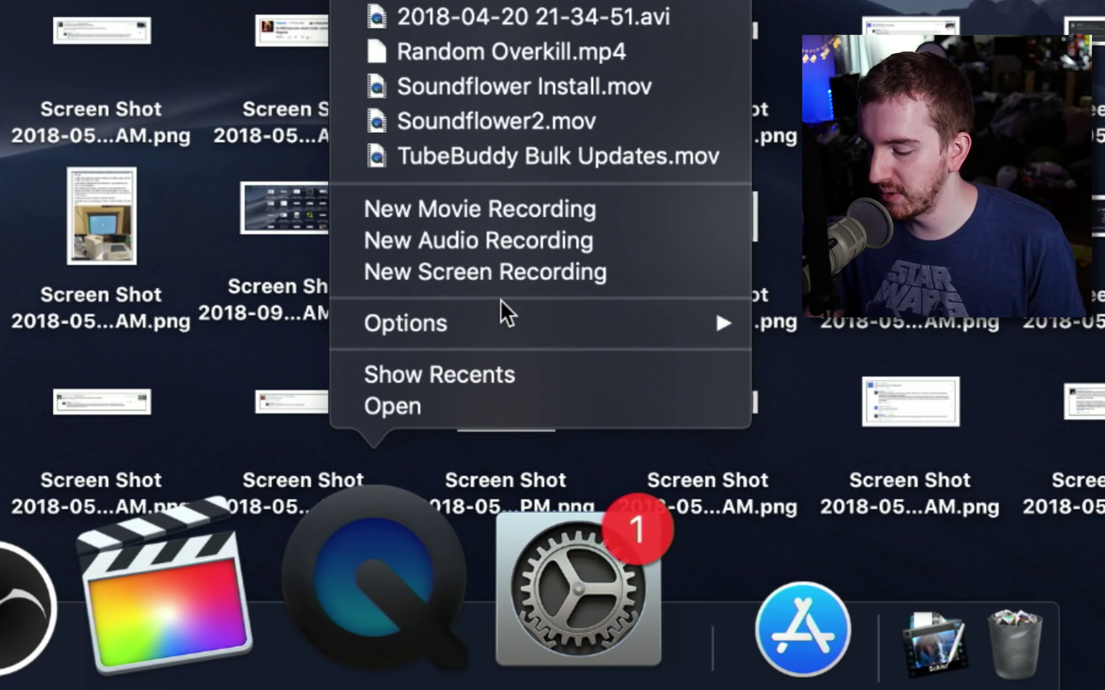
left_click(509, 278)
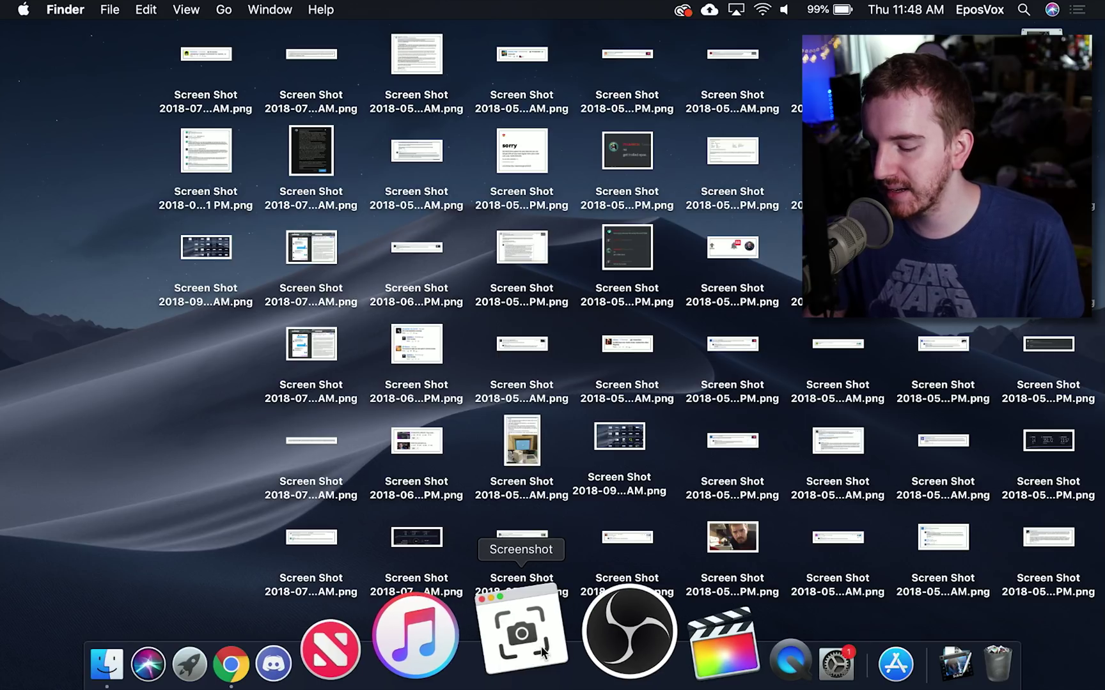
Step: Move and widen the selection area leftward, then capture it as a screenshot
right_click(541, 646)
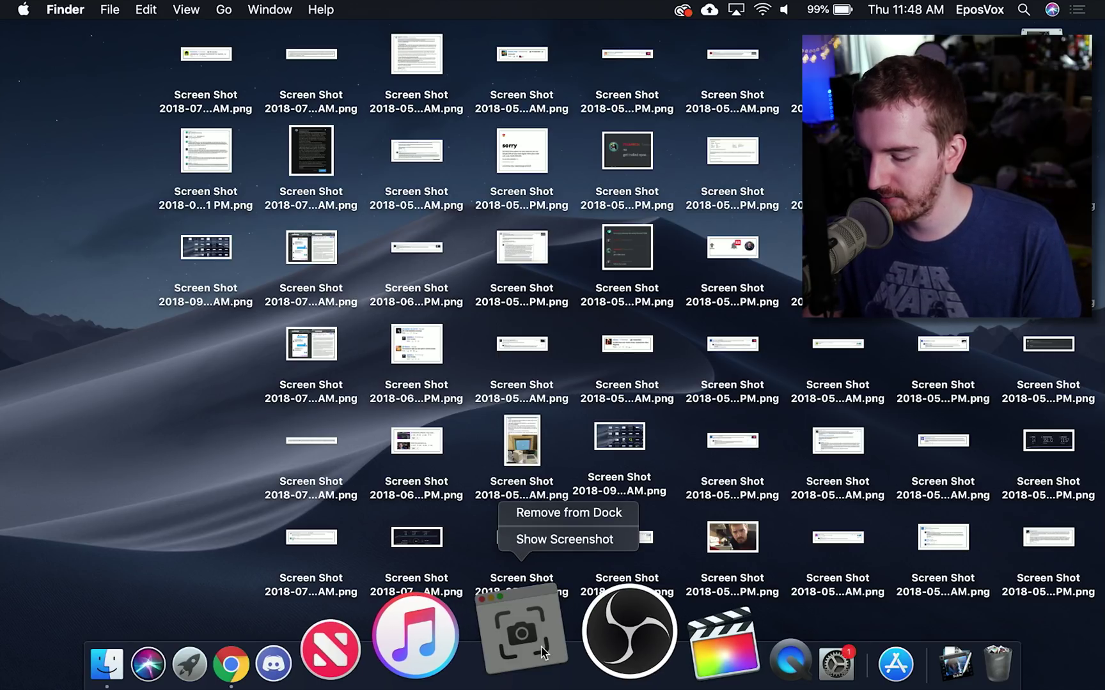
key("Escape")
left_click(540, 648)
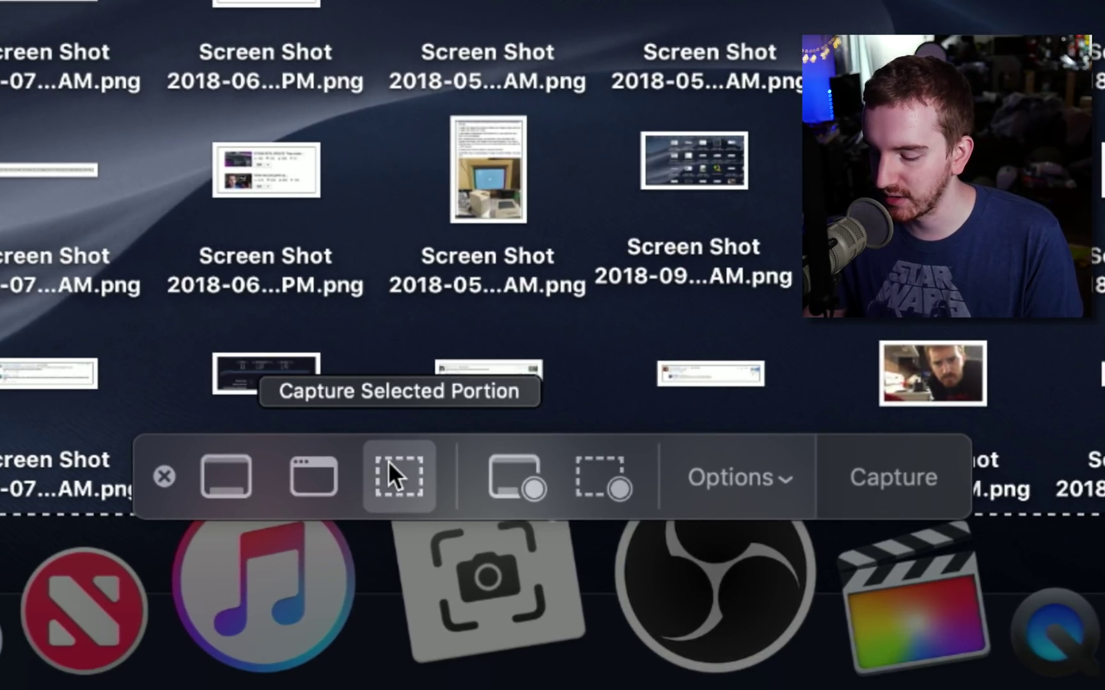
left_click_drag(265, 299, 311, 211)
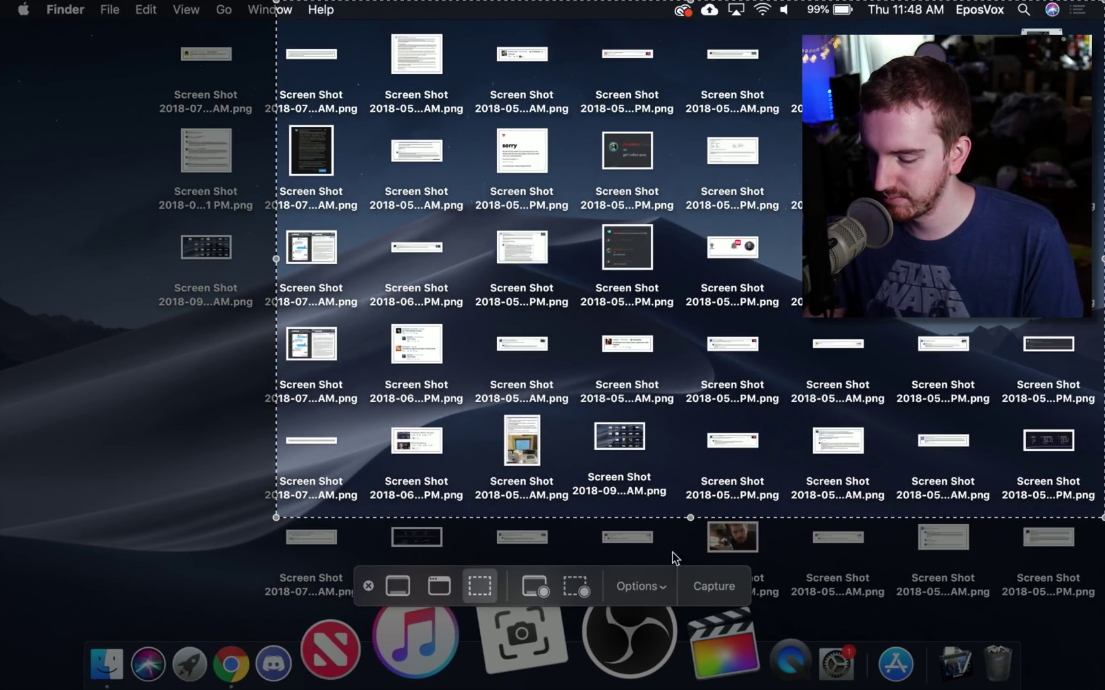
left_click_drag(275, 516, 123, 404)
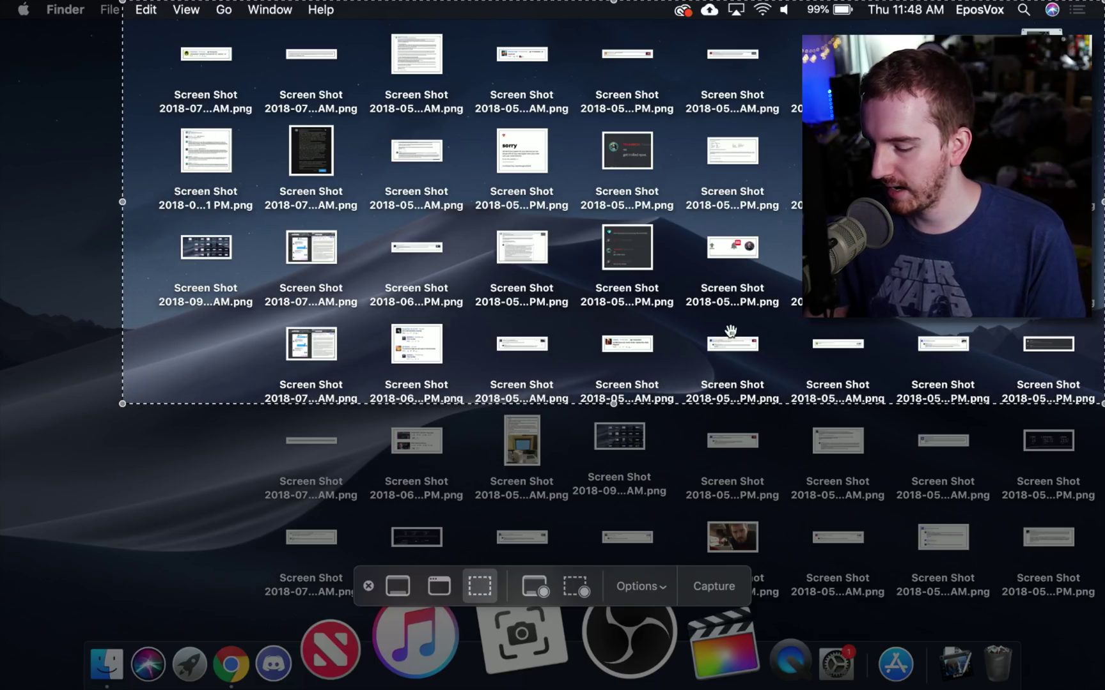
left_click(722, 598)
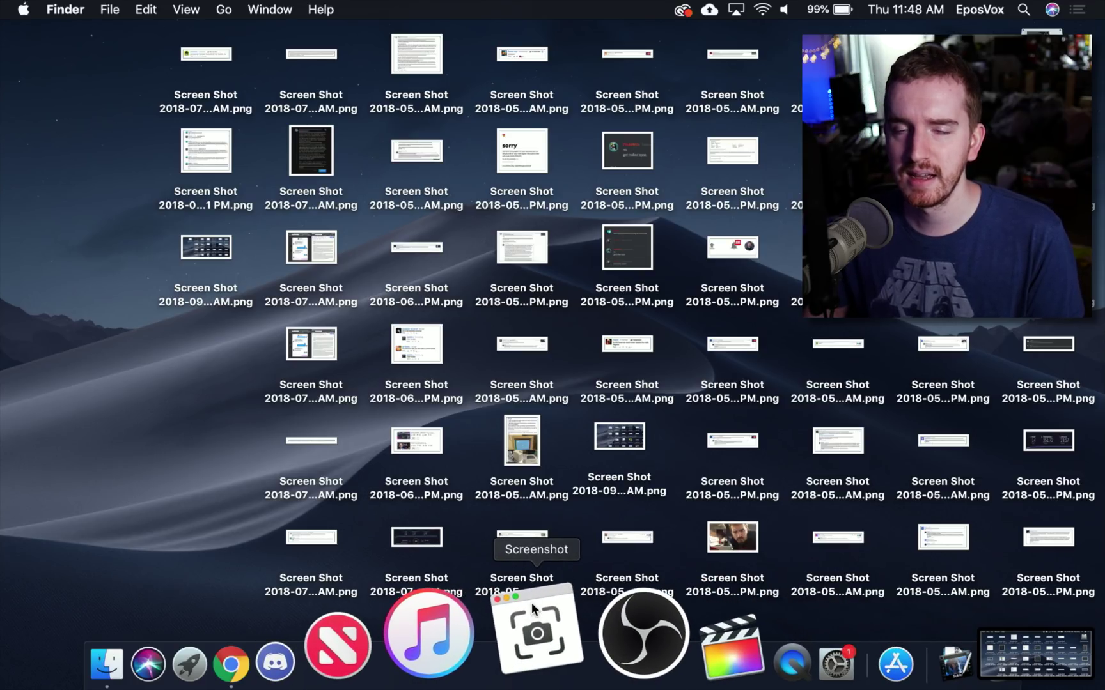
Step: Capture the entire screen as a second screenshot, then bring up the capture options list
left_click(532, 603)
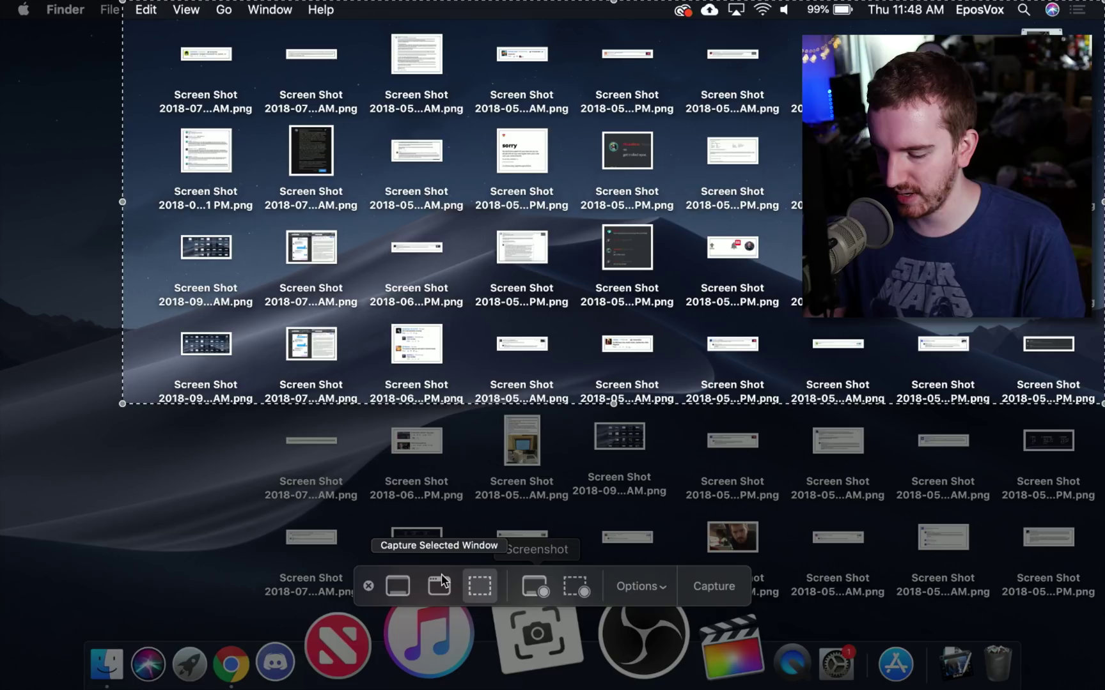
left_click(391, 585)
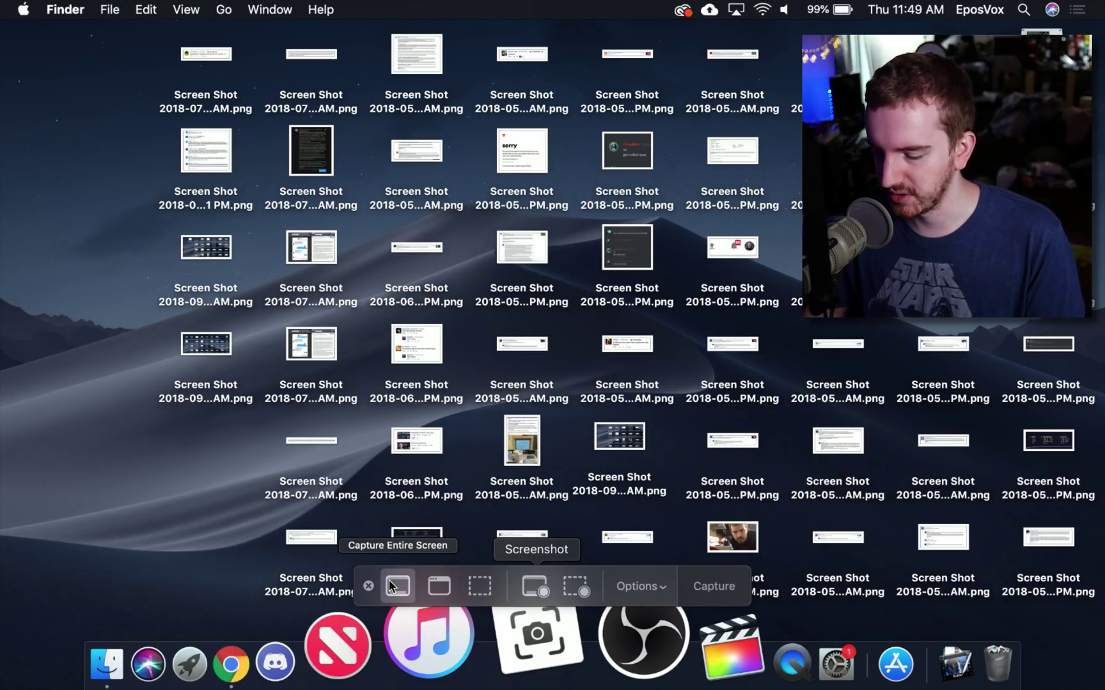
left_click(713, 586)
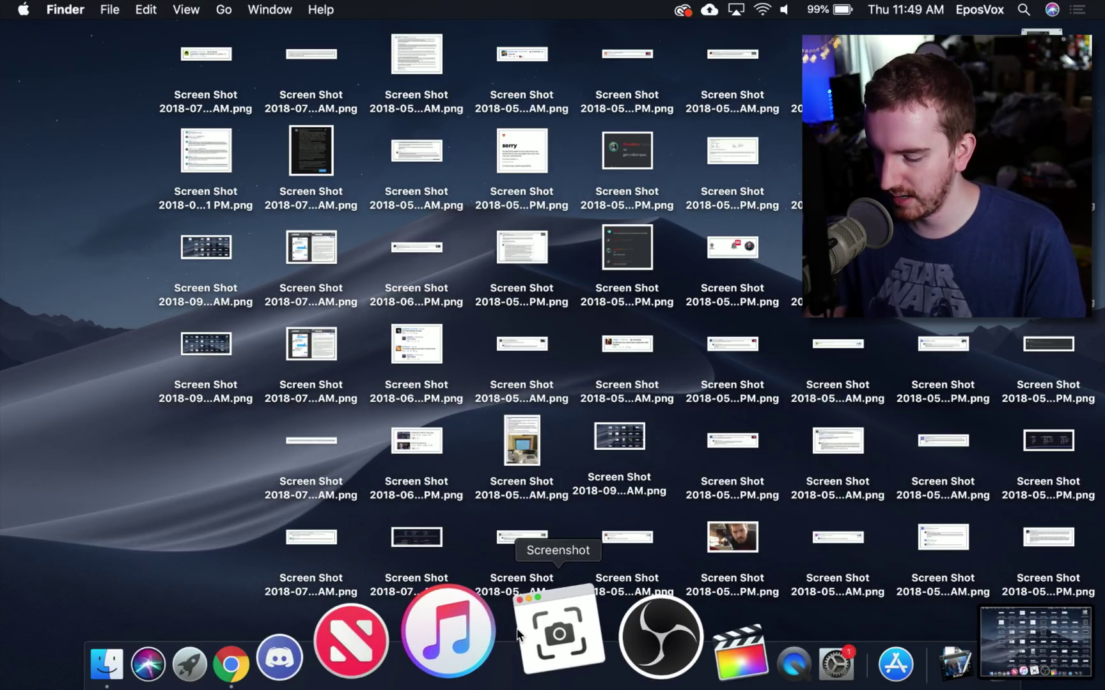
left_click(519, 632)
left_click(634, 586)
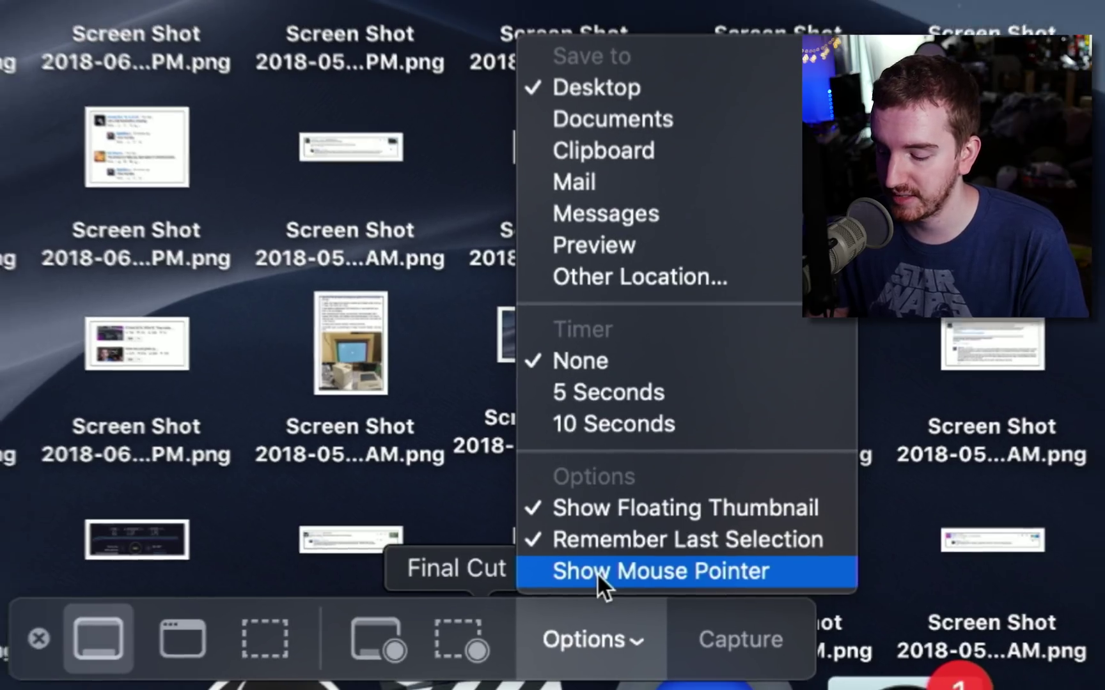
Step: Close the capture options list after reviewing the Save to, Timer and Options settings
left_click(591, 574)
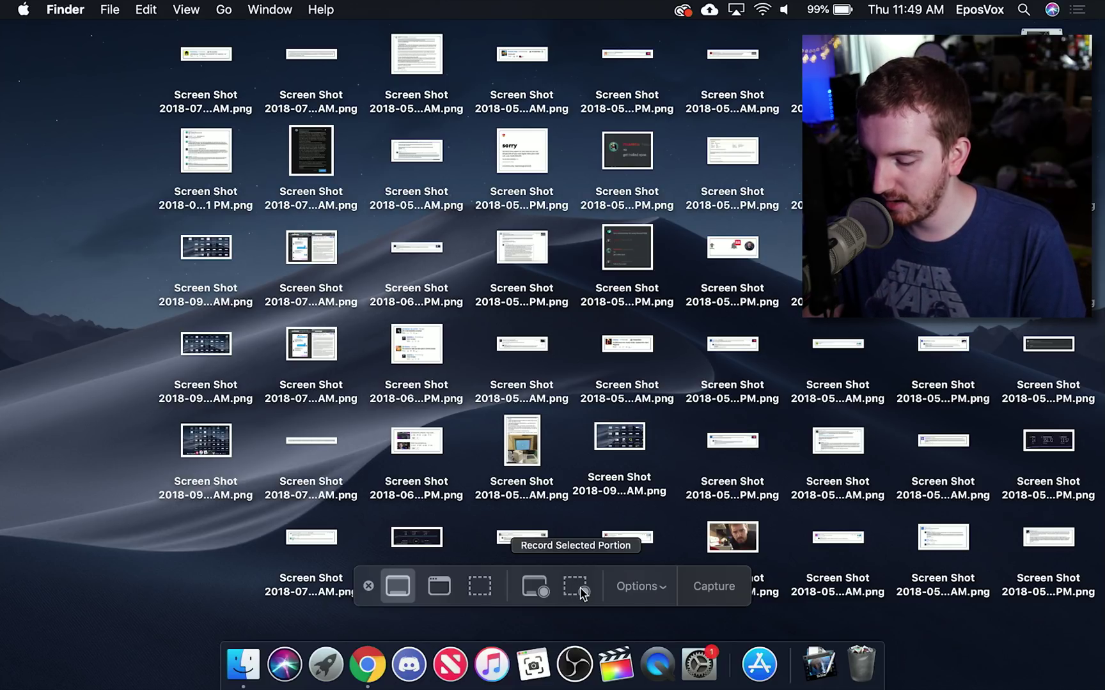
Step: Start a full-screen recording, then select and deselect a block of desktop screenshots
left_click(534, 583)
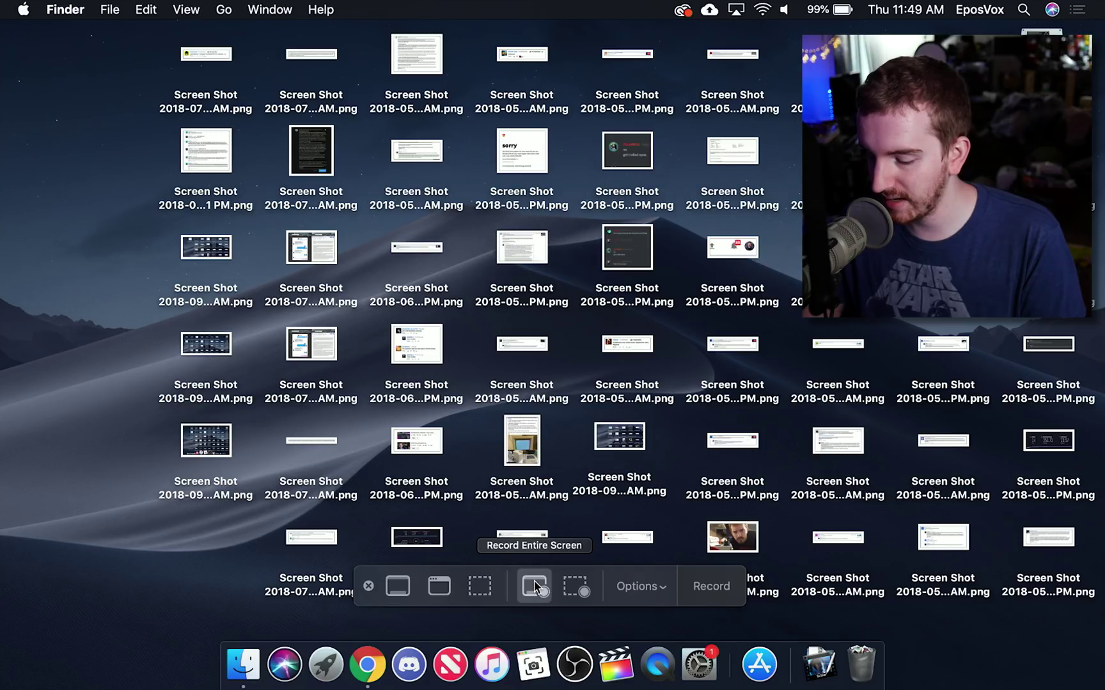
left_click(688, 597)
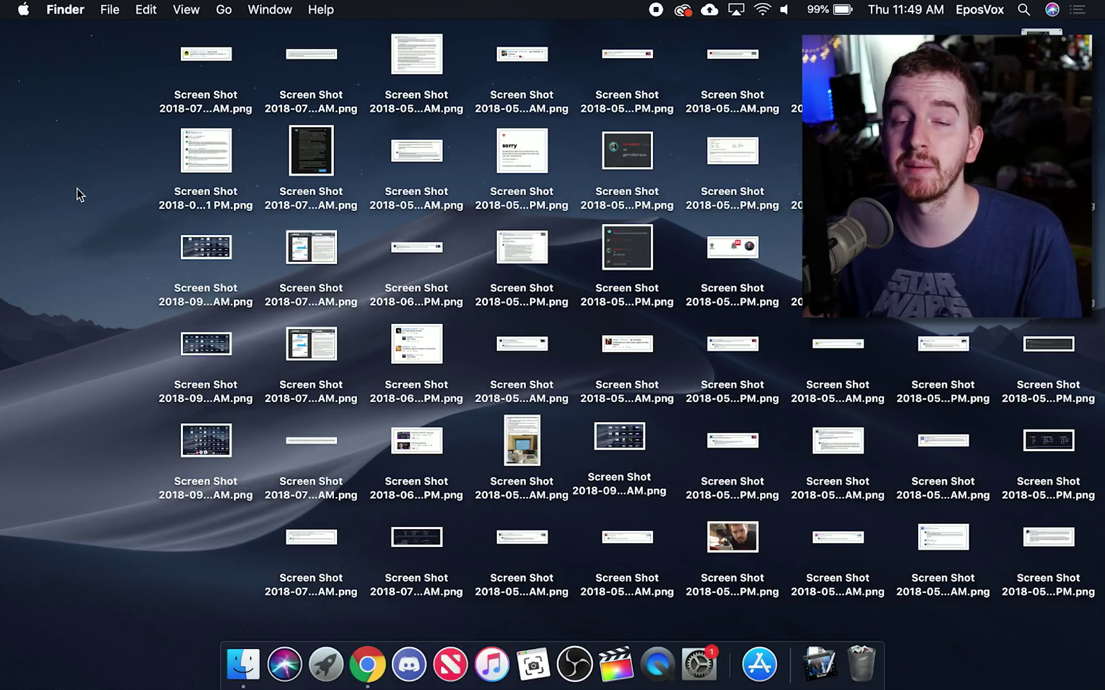
right_click(154, 195)
left_click(339, 337)
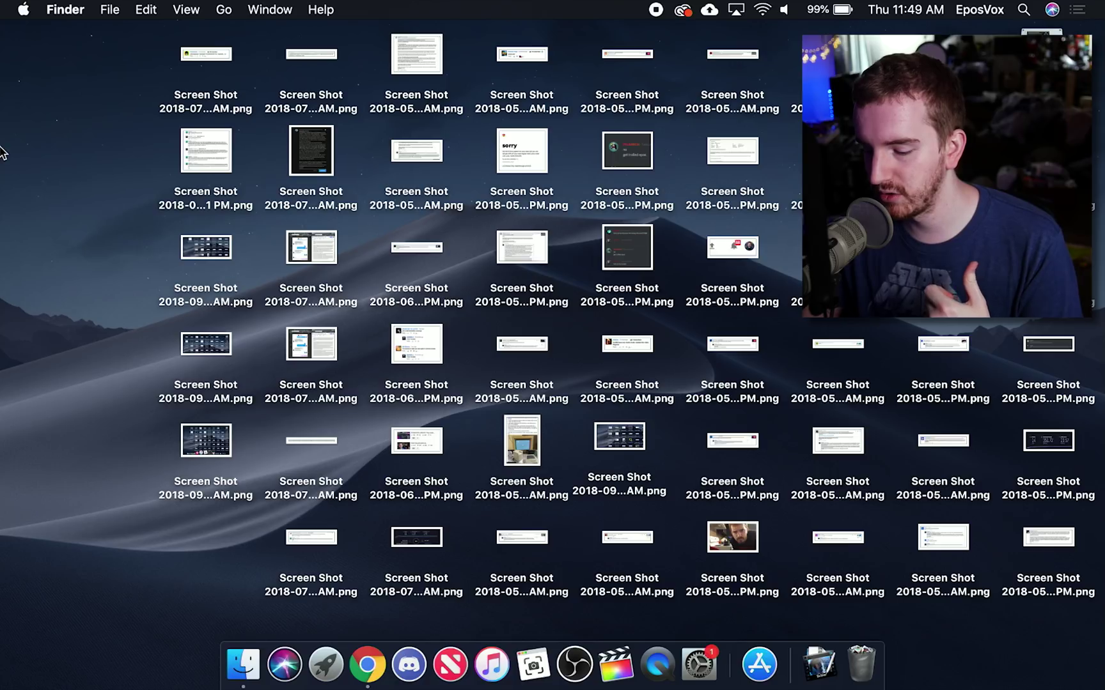
left_click_drag(76, 139, 494, 501)
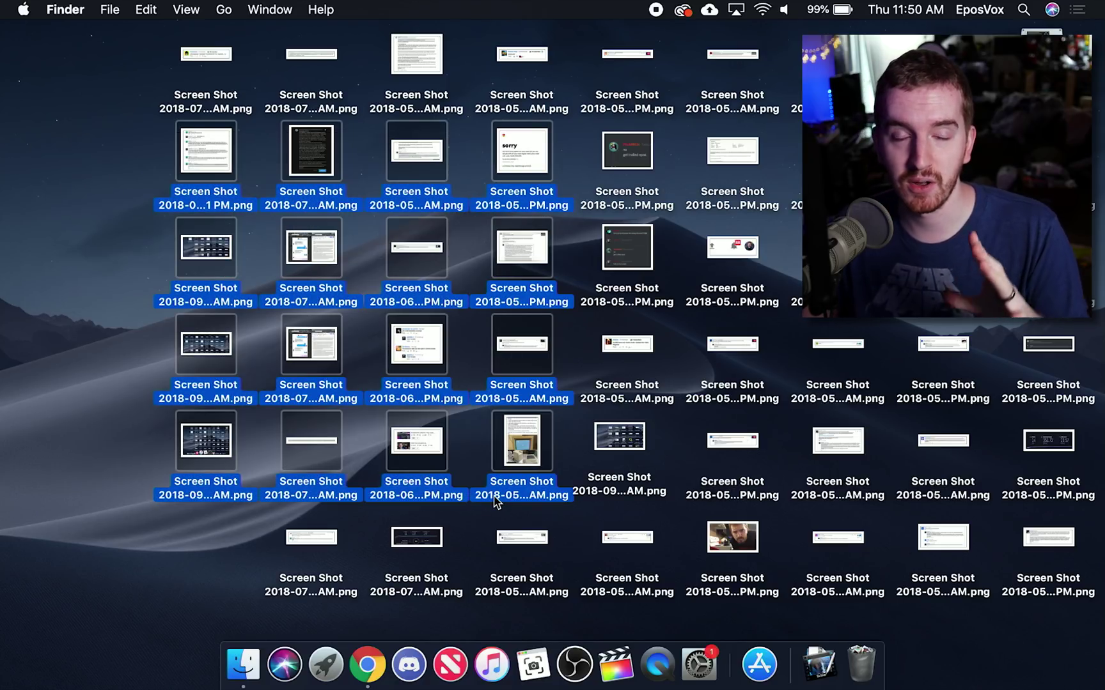
left_click(595, 170)
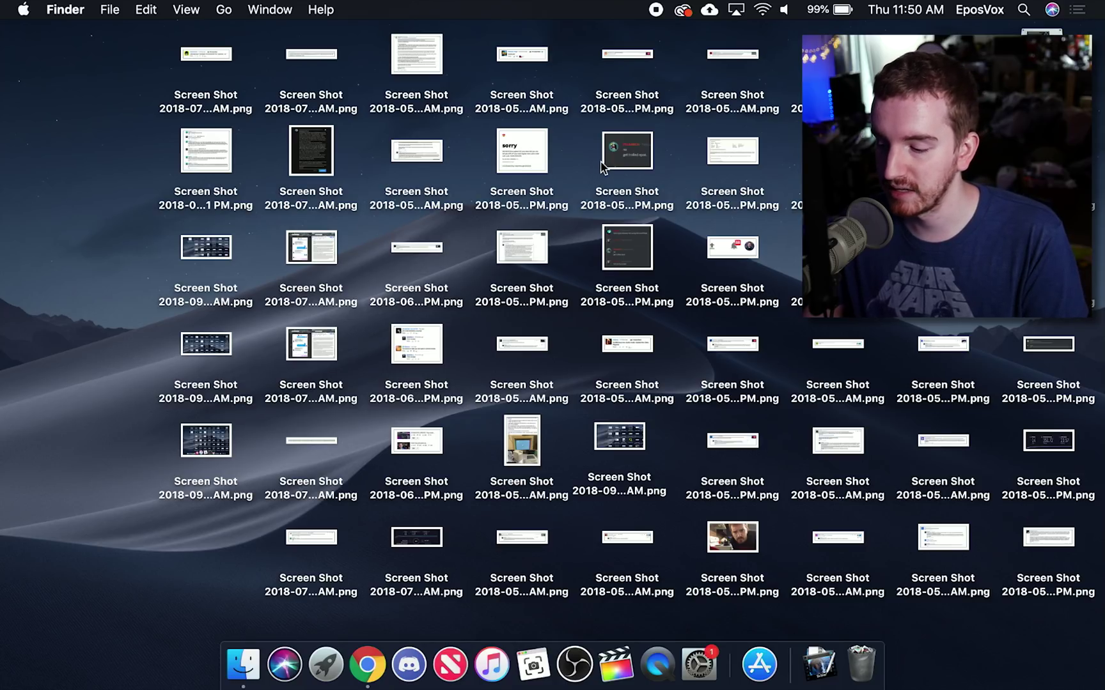
Step: Show a screenshot file's and the desktop's context menus, then stop recording and open the preview
right_click(637, 160)
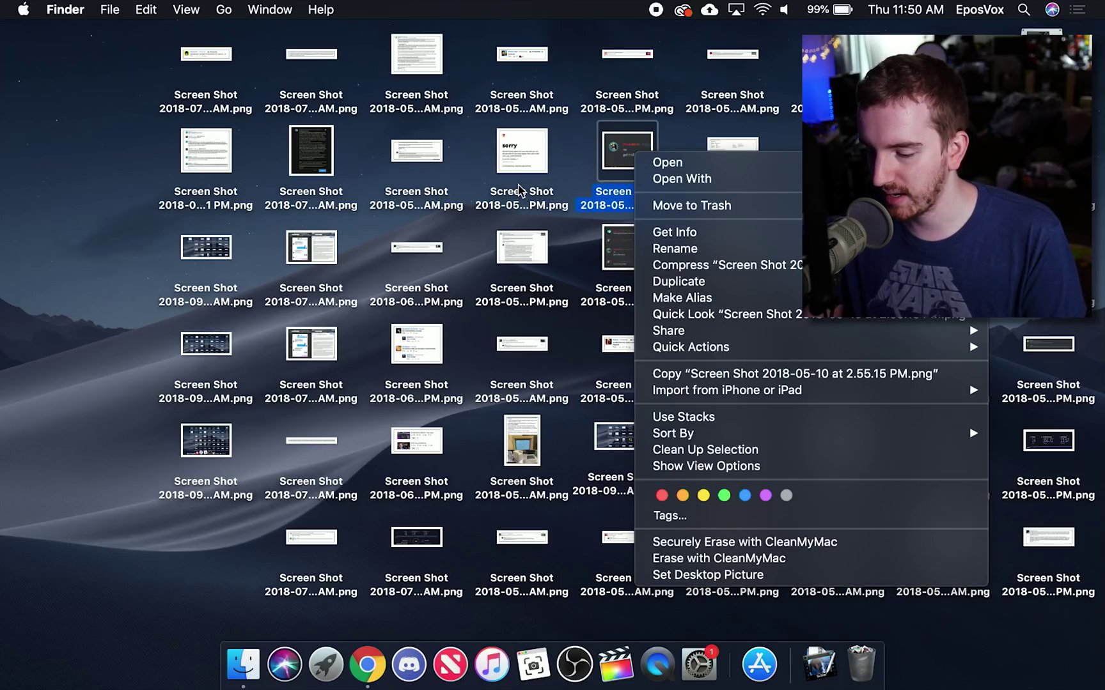
left_click(520, 188)
left_click_drag(152, 155, 74, 187)
right_click(62, 184)
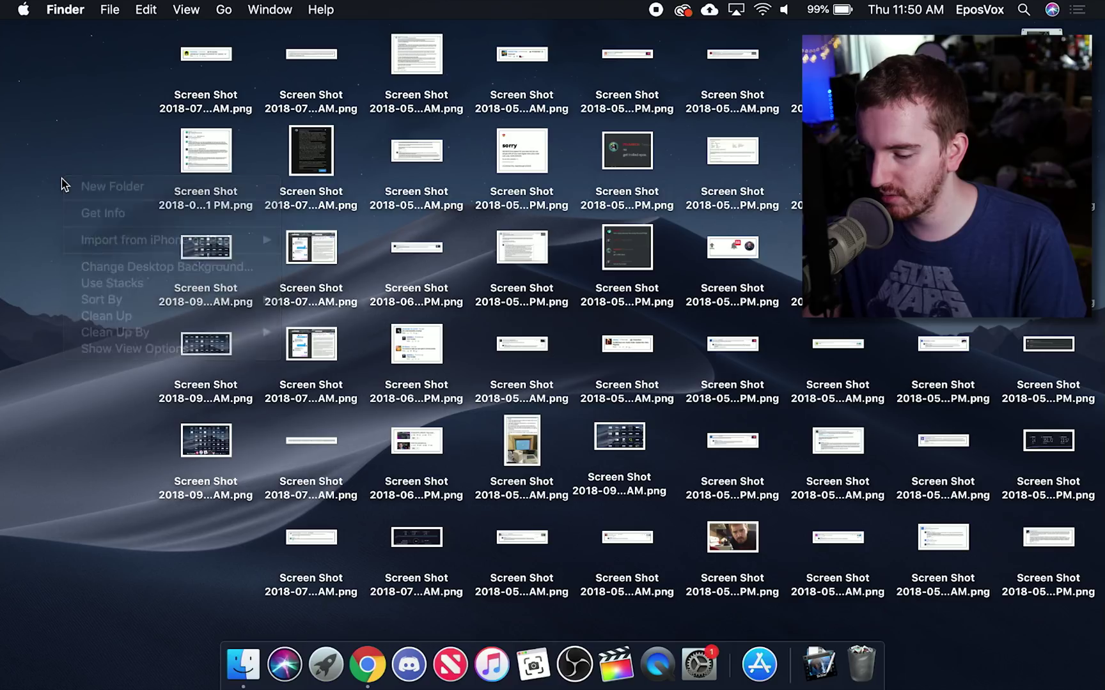
left_click(656, 9)
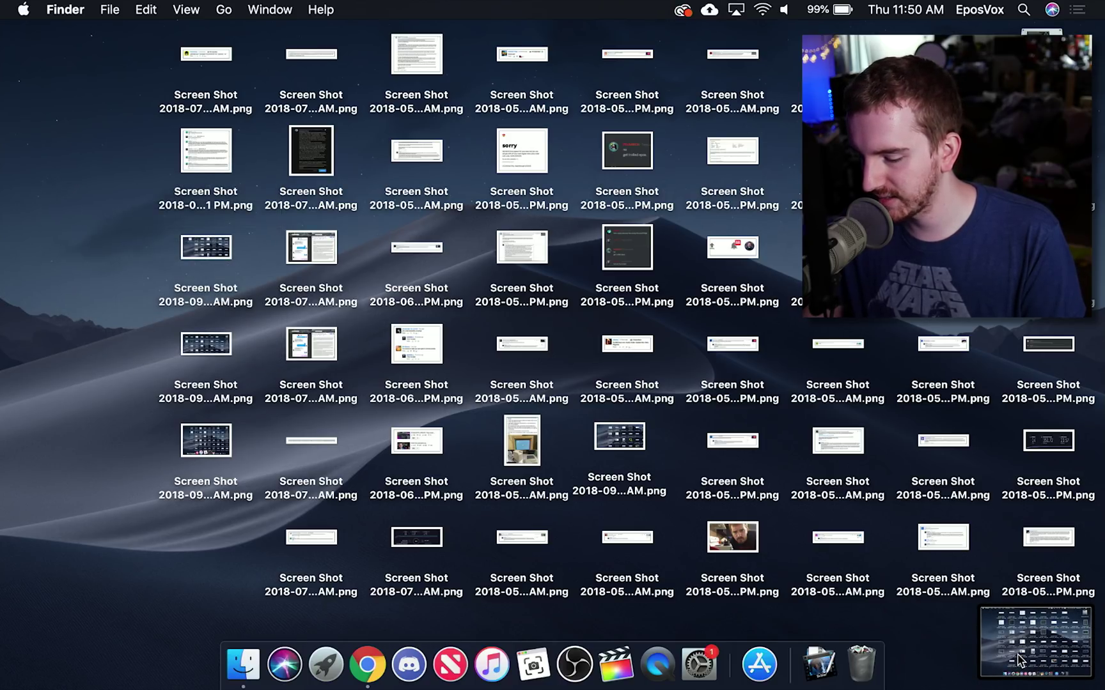
left_click(1018, 660)
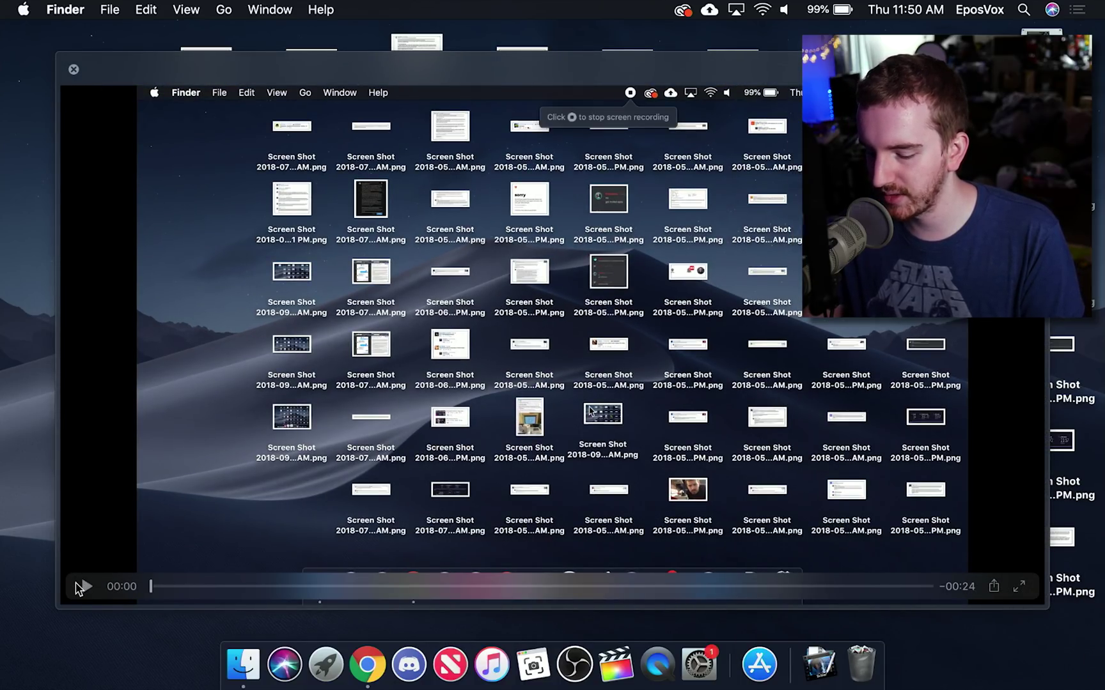
Step: Play the recording preview and trim its start to about 00:05
left_click(85, 587)
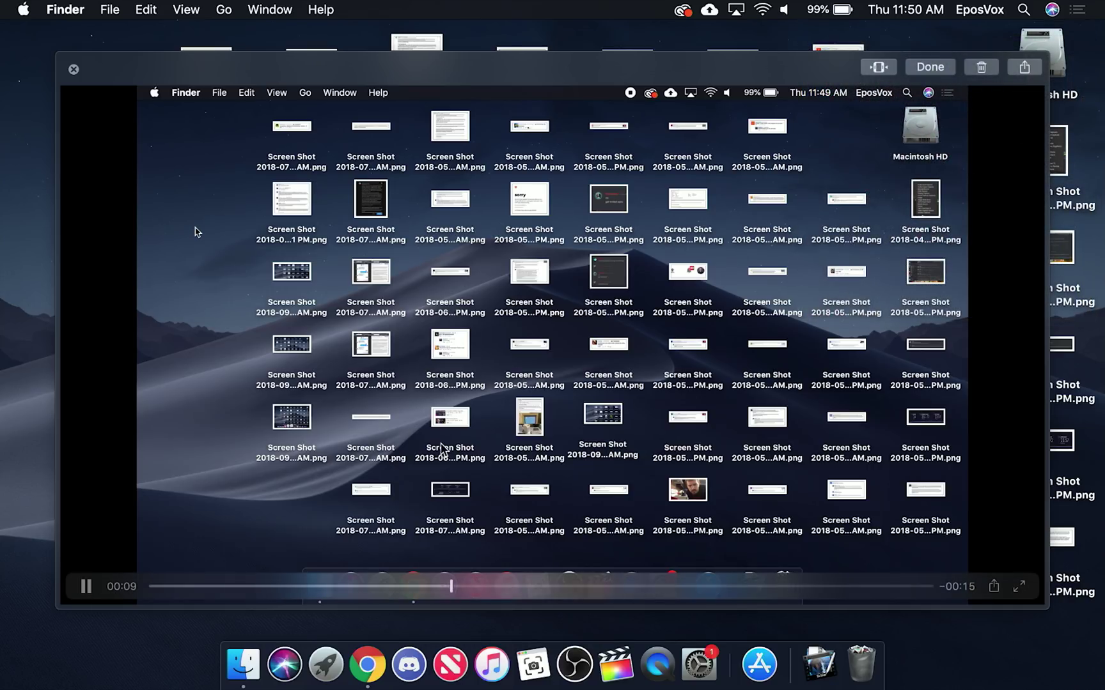
left_click(878, 67)
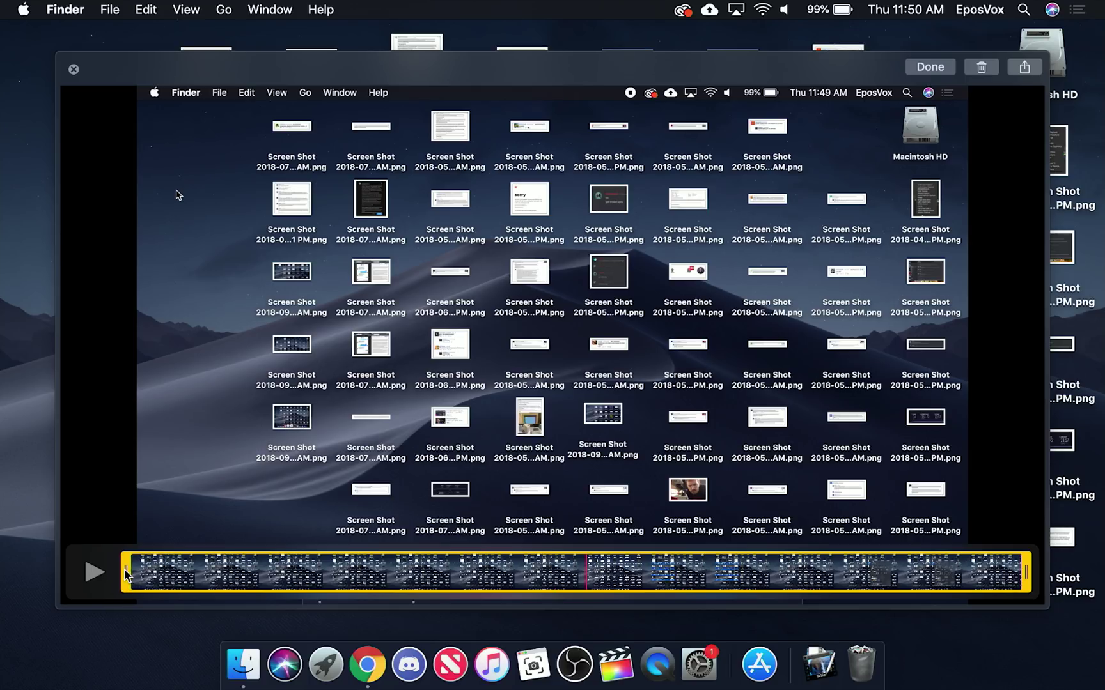
left_click_drag(125, 574, 195, 579)
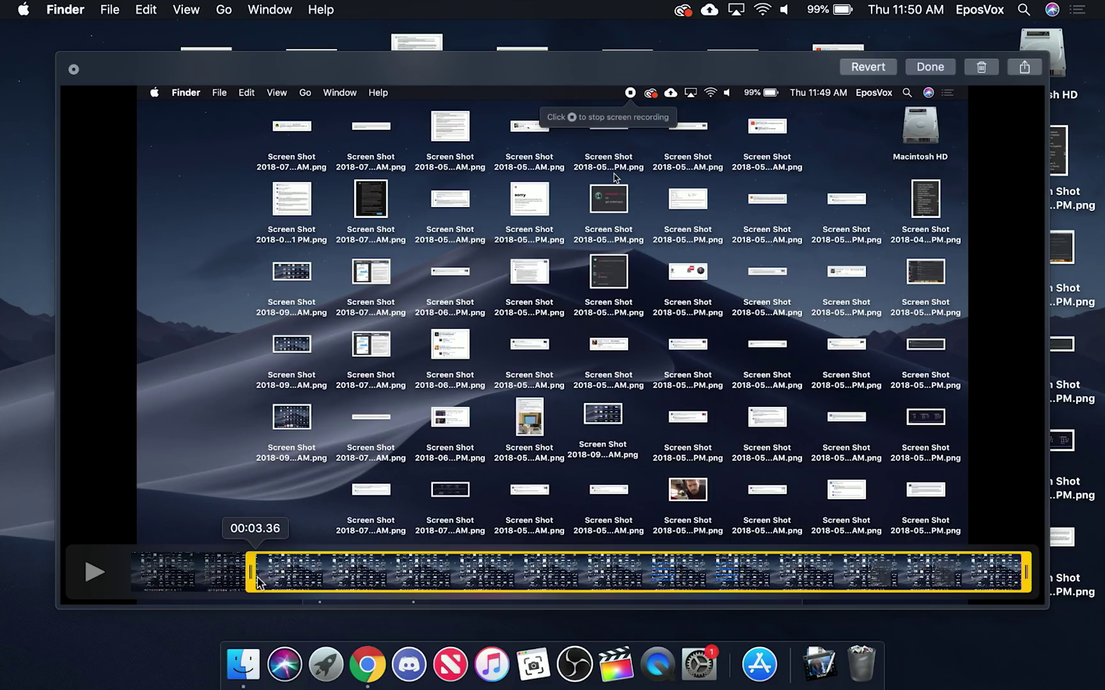
left_click_drag(257, 583, 329, 609)
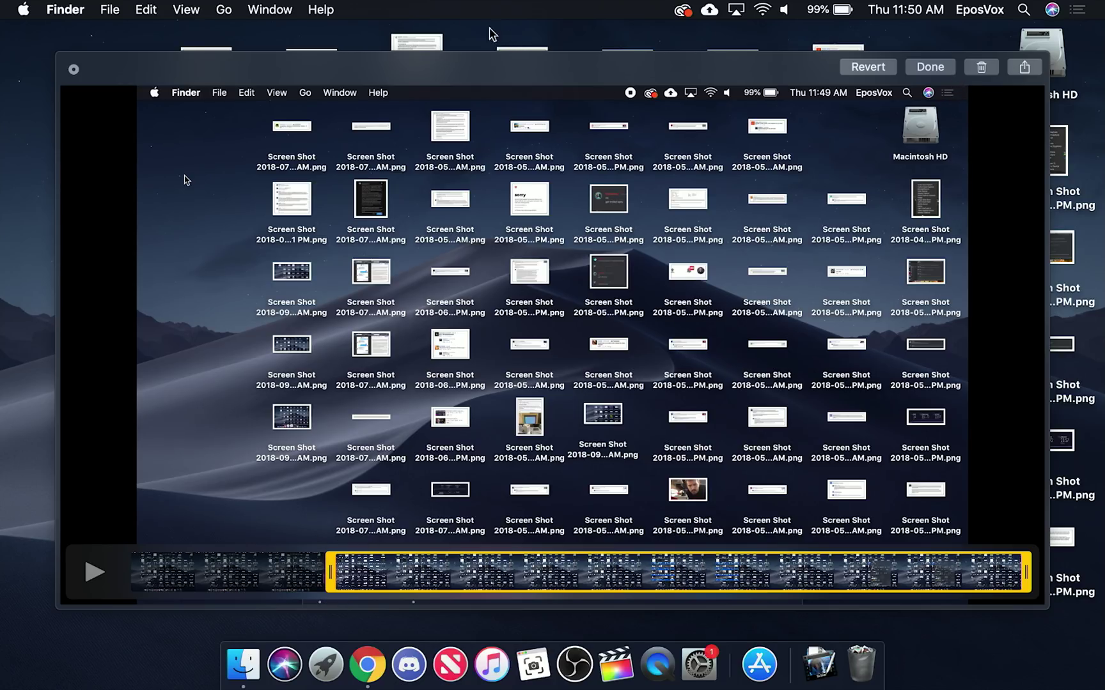
Step: Save the trimmed recording to the desktop and open the new Screen Recording .mov
left_click(320, 9)
left_click(791, 69)
left_click(930, 67)
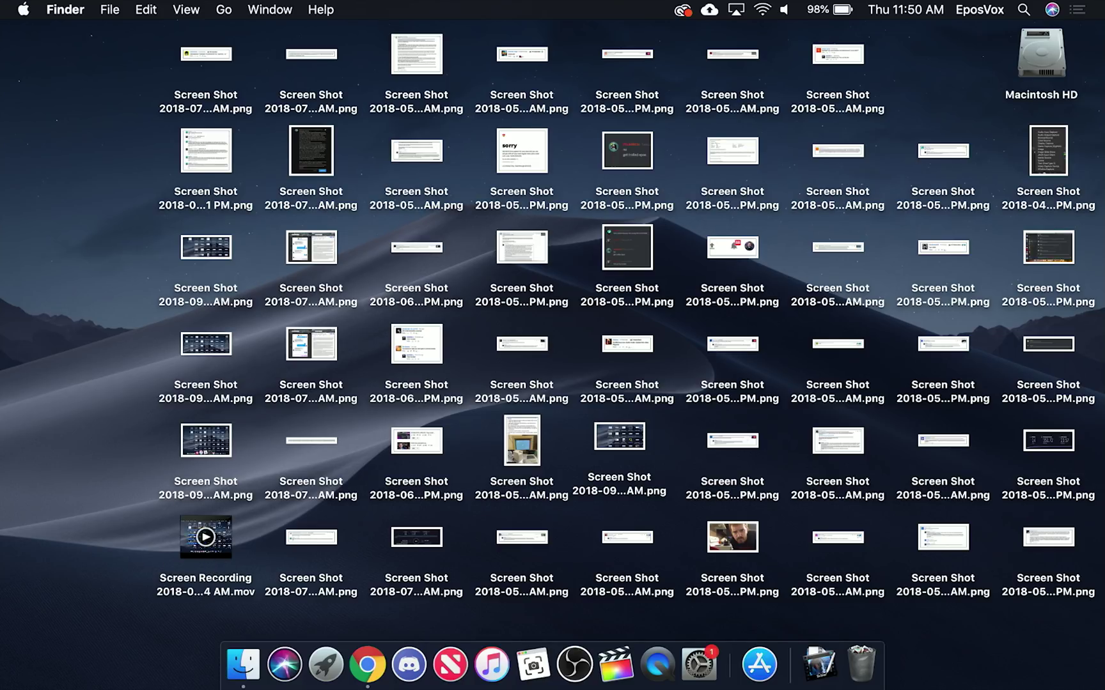
double_click(210, 569)
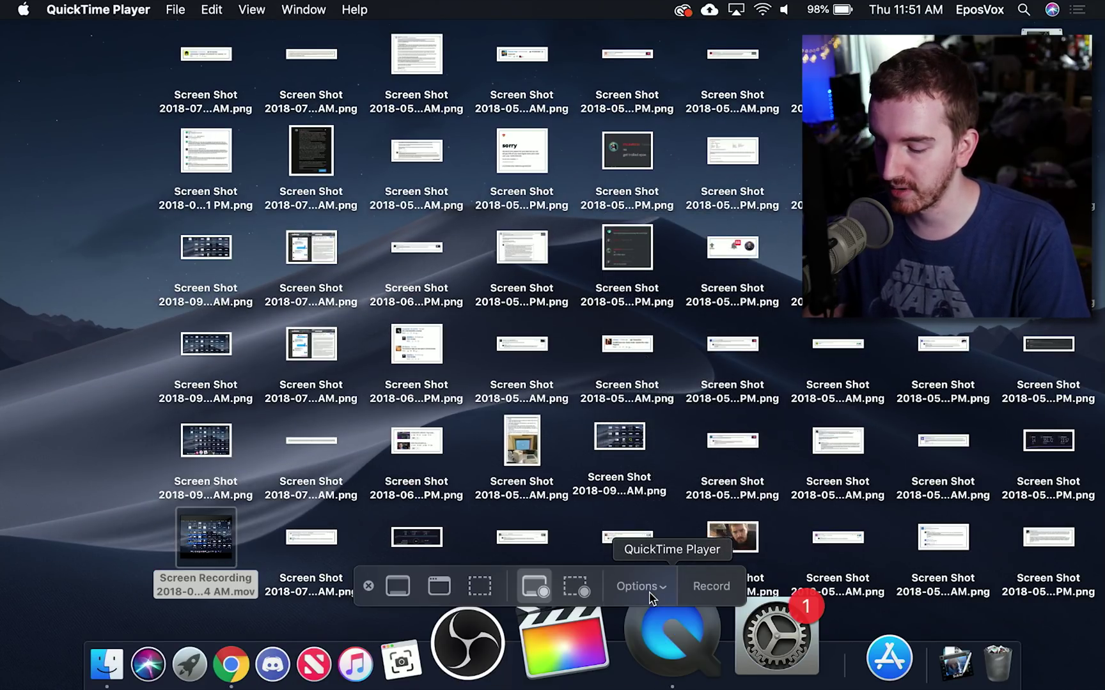
Step: Set recordings to use the Built-in Microphone and turn on Show Mouse Clicks
left_click(641, 586)
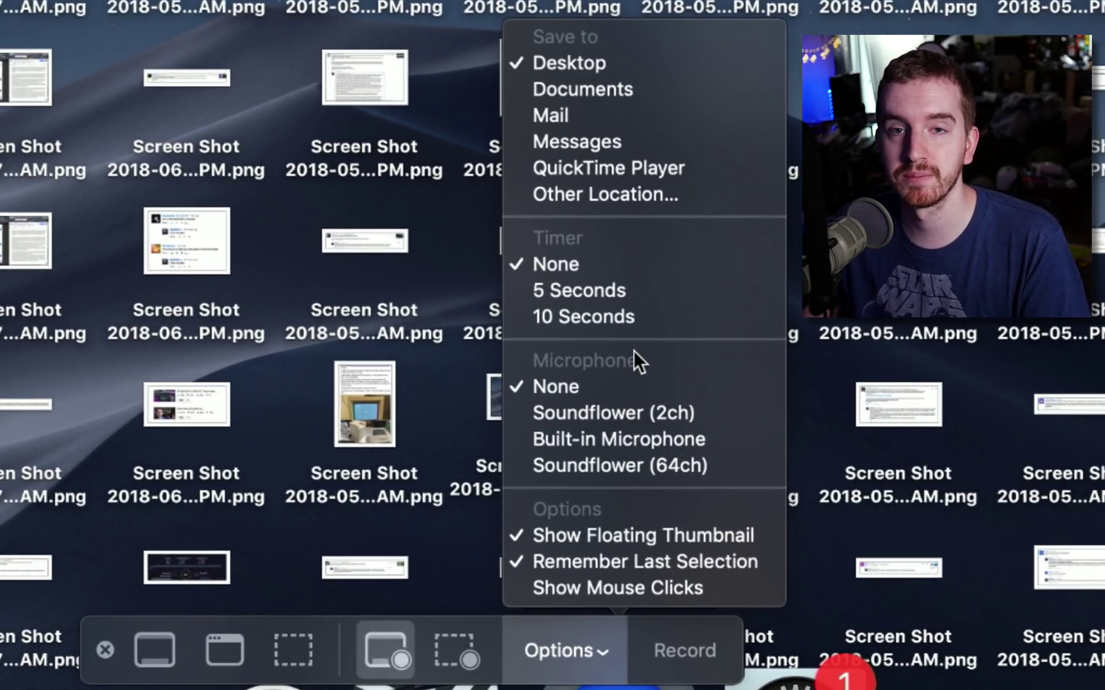
left_click(622, 429)
left_click(530, 642)
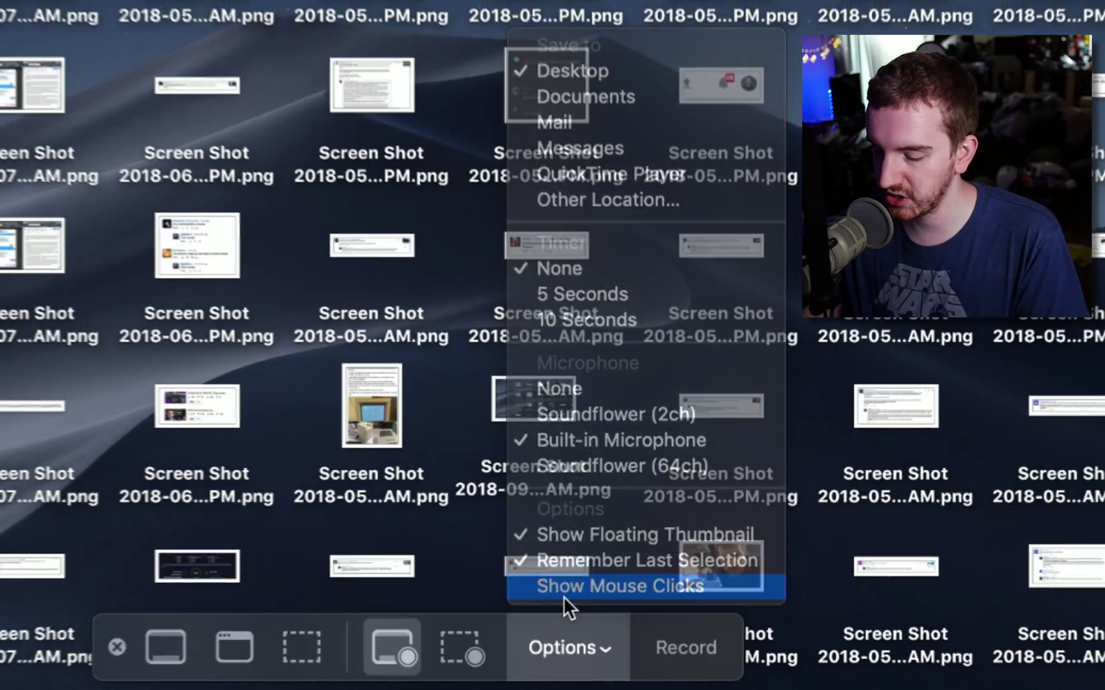
left_click(560, 596)
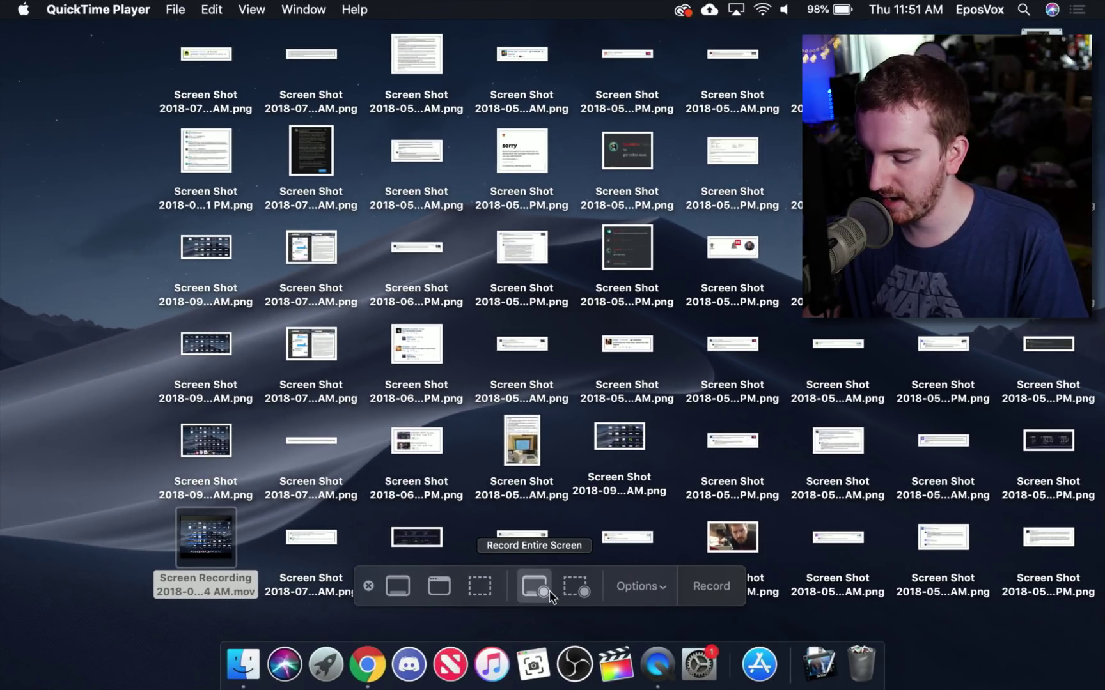
Step: Switch to Record Selected Portion, enlarge the area over the desktop icons, and start recording
left_click(571, 588)
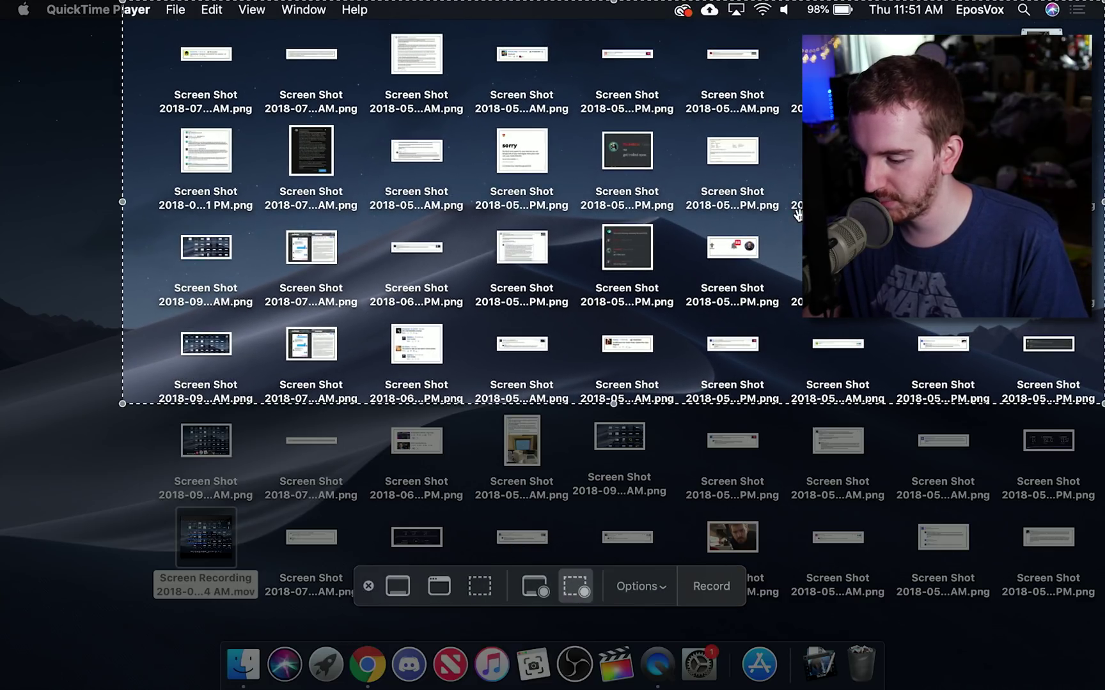
left_click_drag(736, 316, 680, 371)
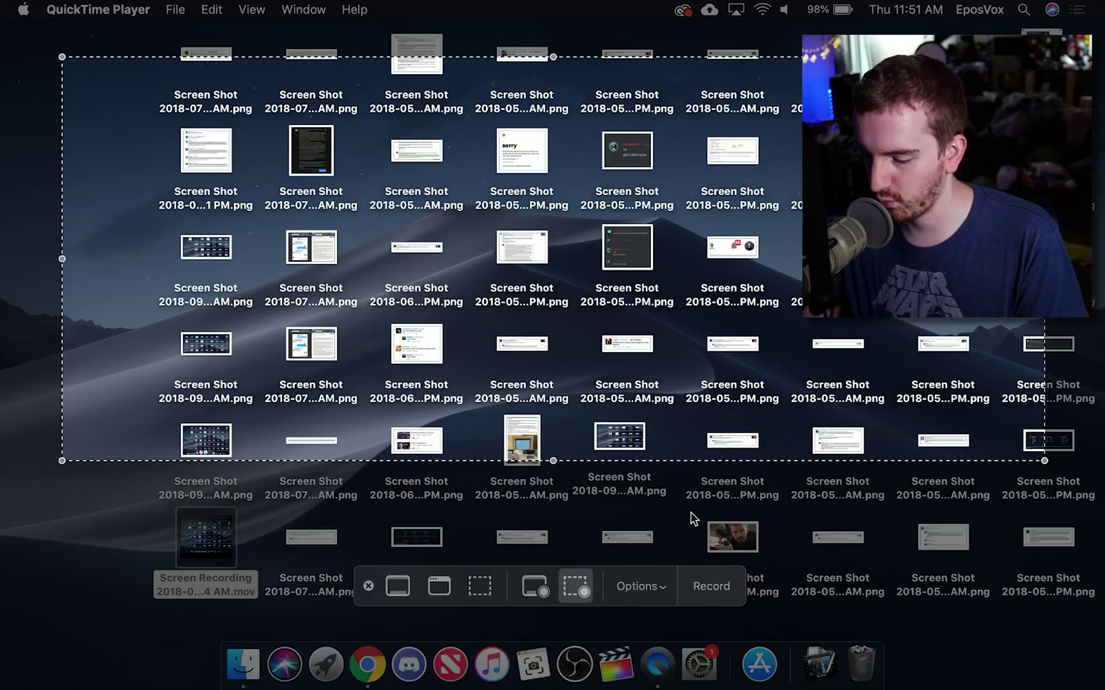
left_click(691, 596)
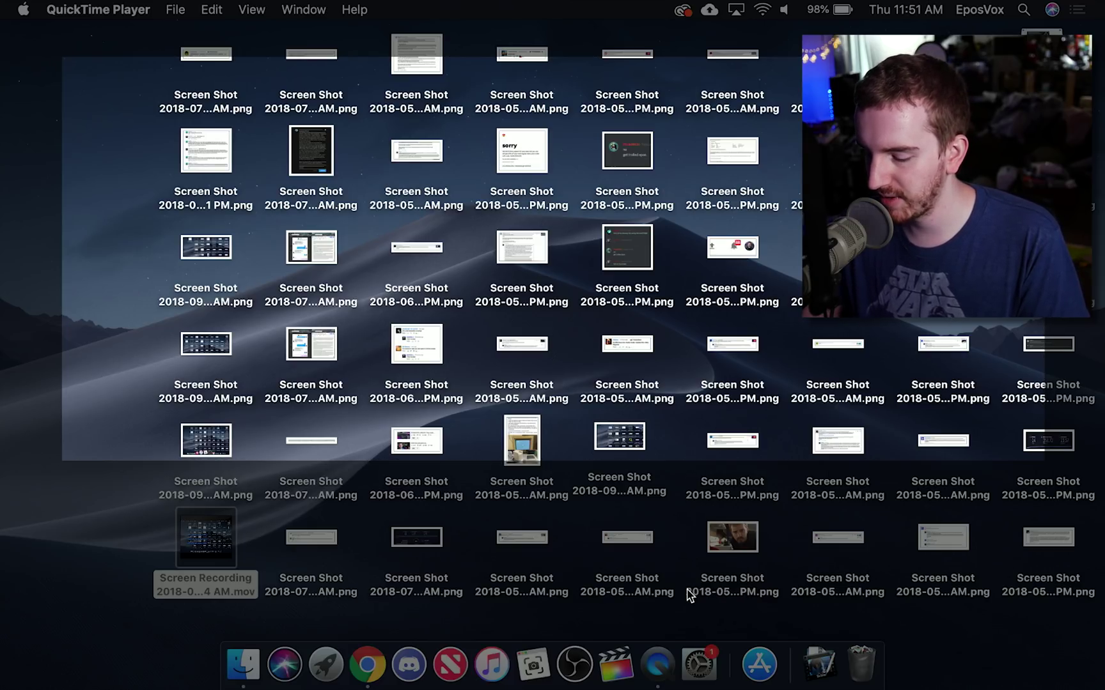
Step: Select three screenshots, trash the dark one, then stop recording and open its preview
left_click_drag(133, 135, 269, 243)
right_click(289, 185)
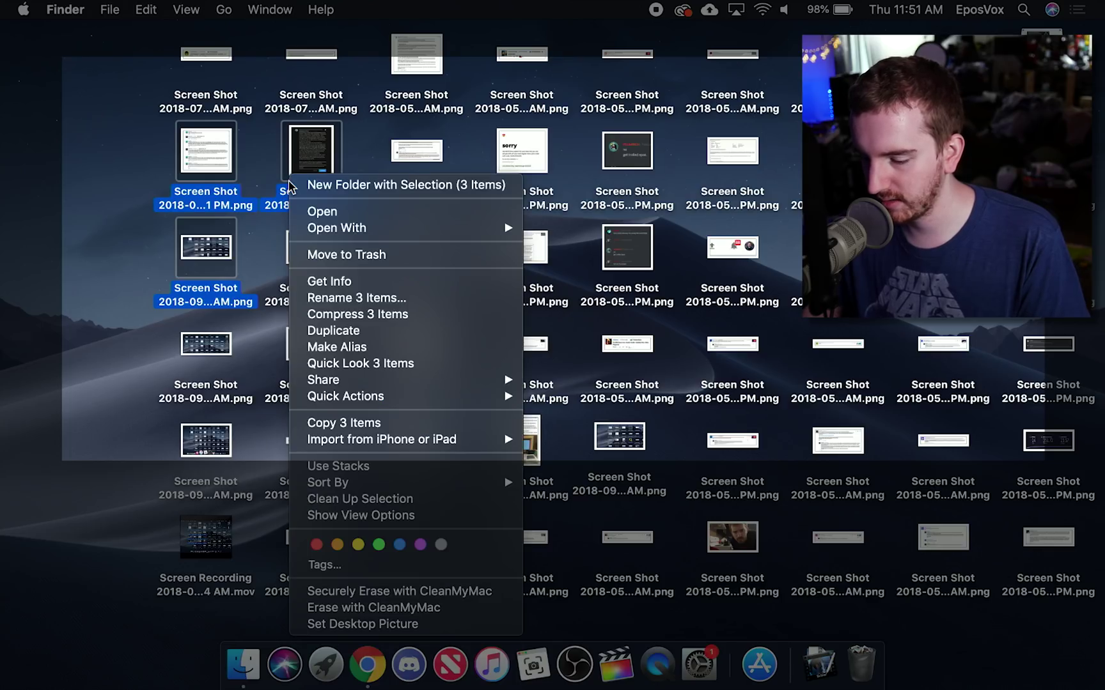
key("Escape")
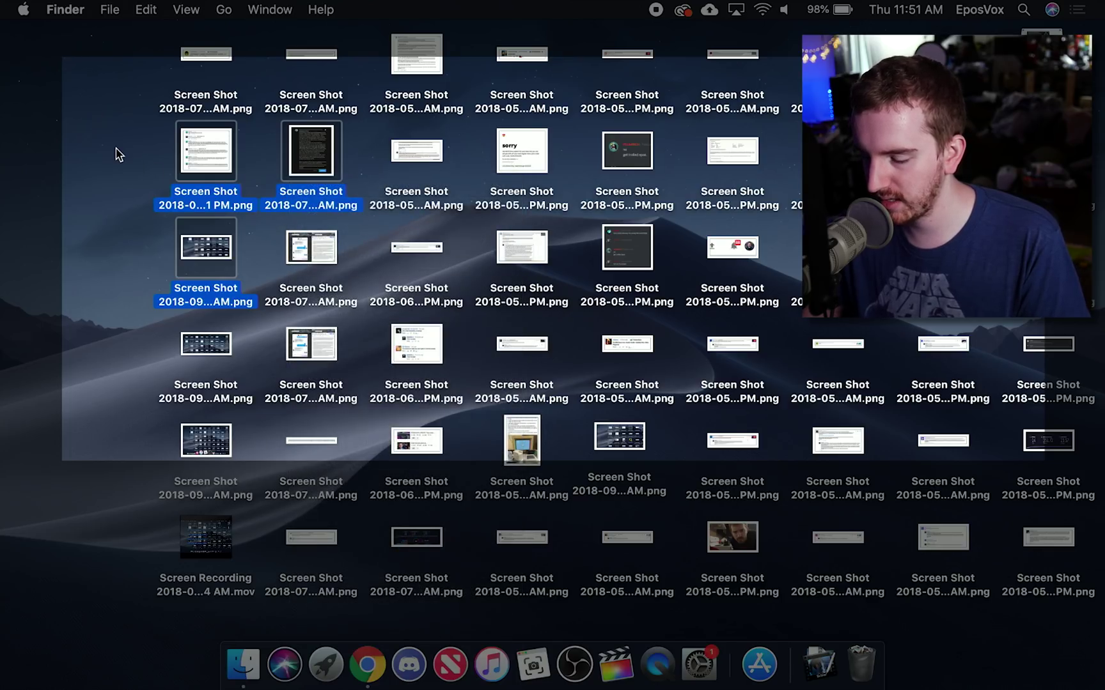
right_click(598, 143)
key("Escape")
key("super+BackSpace")
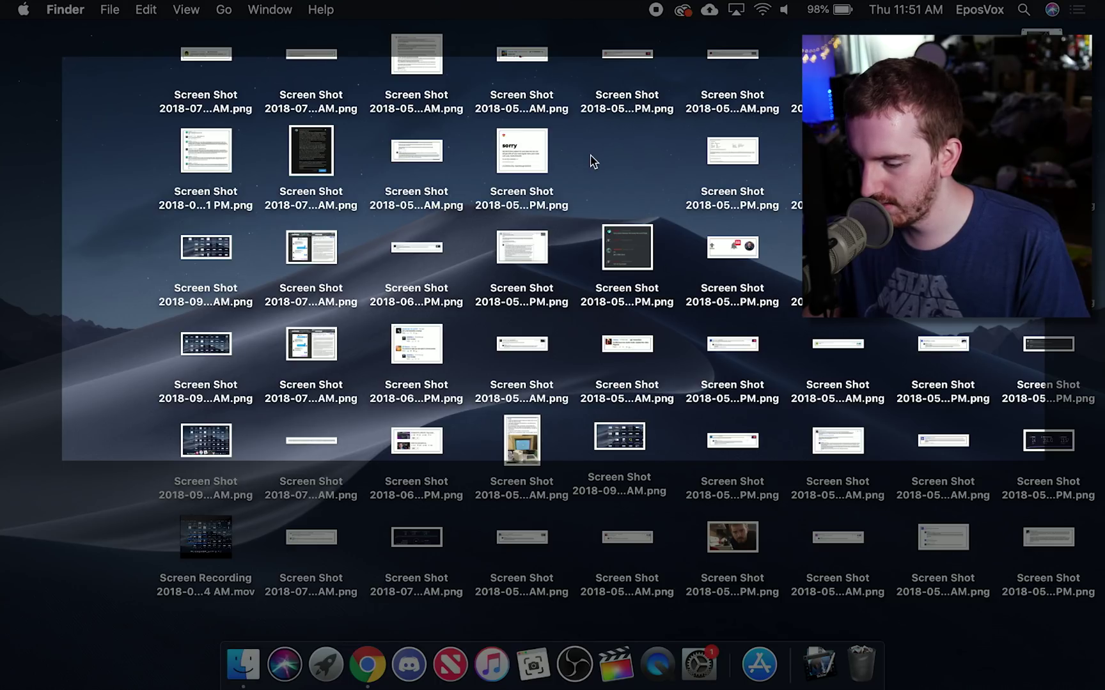
left_click(655, 9)
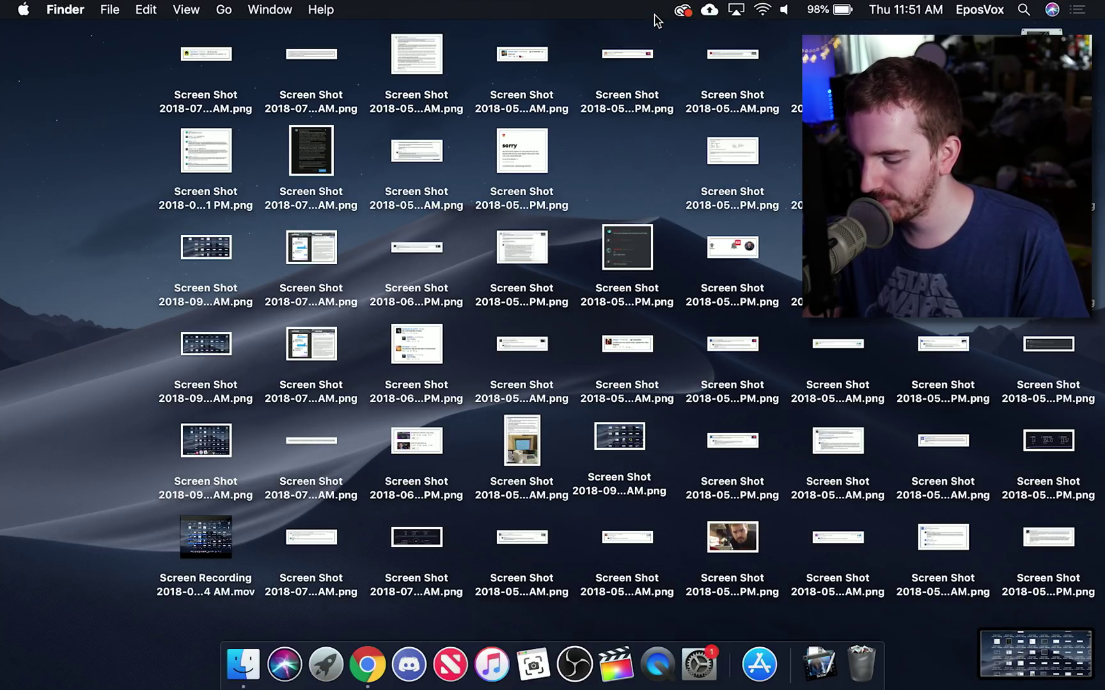
left_click(1012, 674)
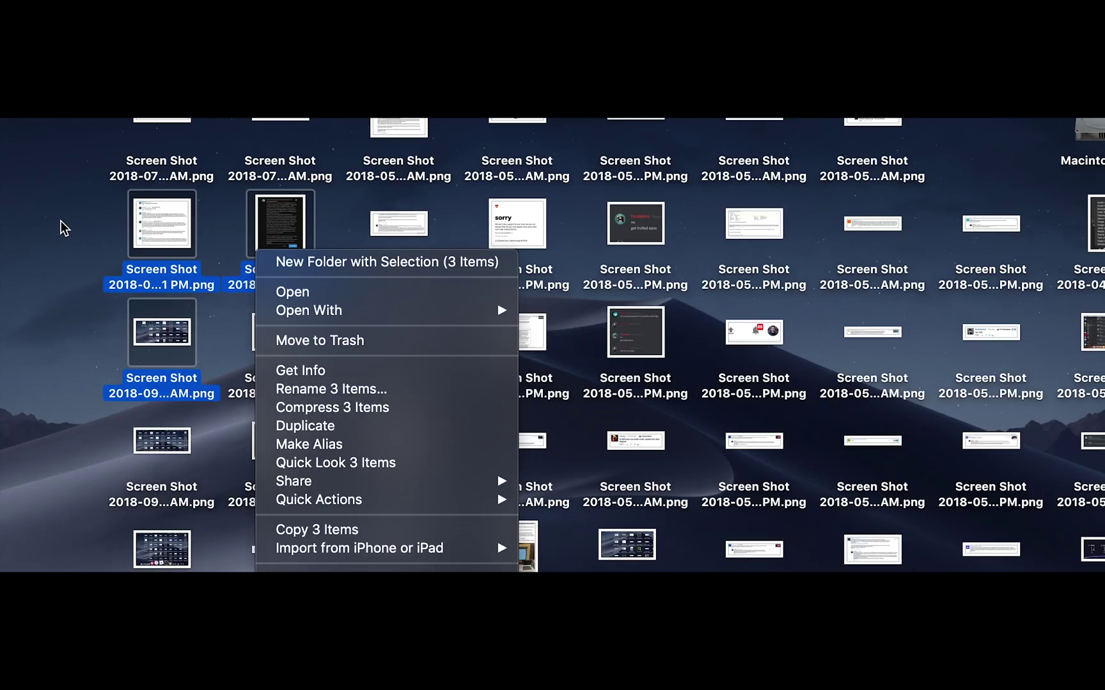
Step: Watch the region recording play back in Quick Look, then close the preview
key("Escape")
right_click(624, 221)
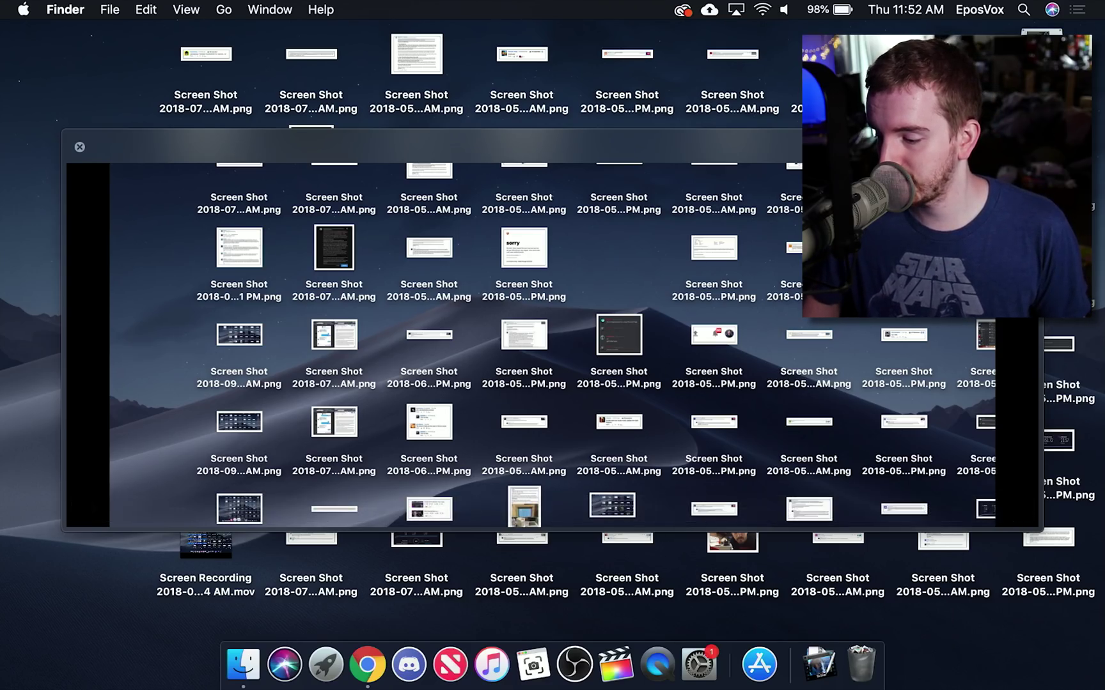
key("space")
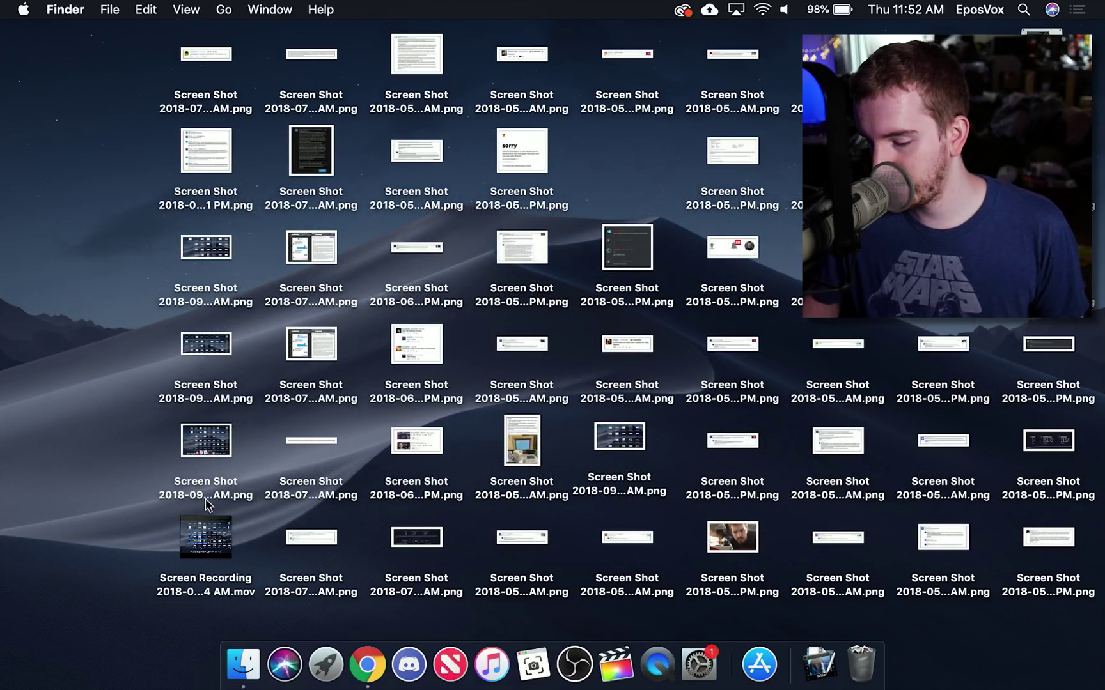
Step: Wait for the second Screen Recording .mov to appear on the desktop beside the first
mouse_move(205, 528)
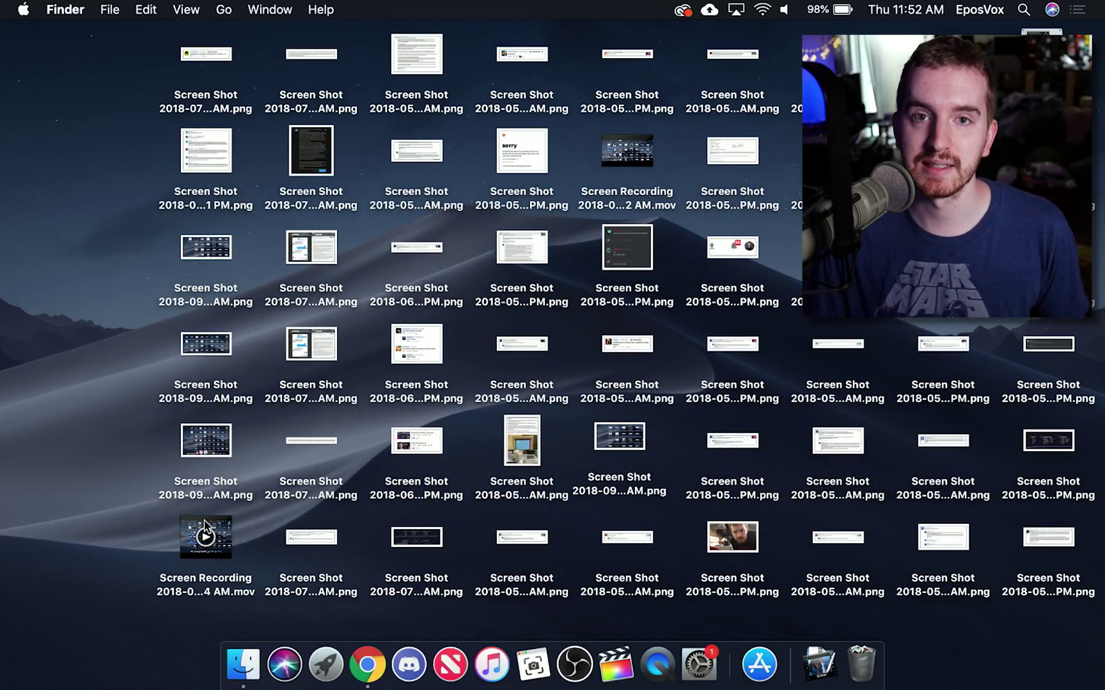